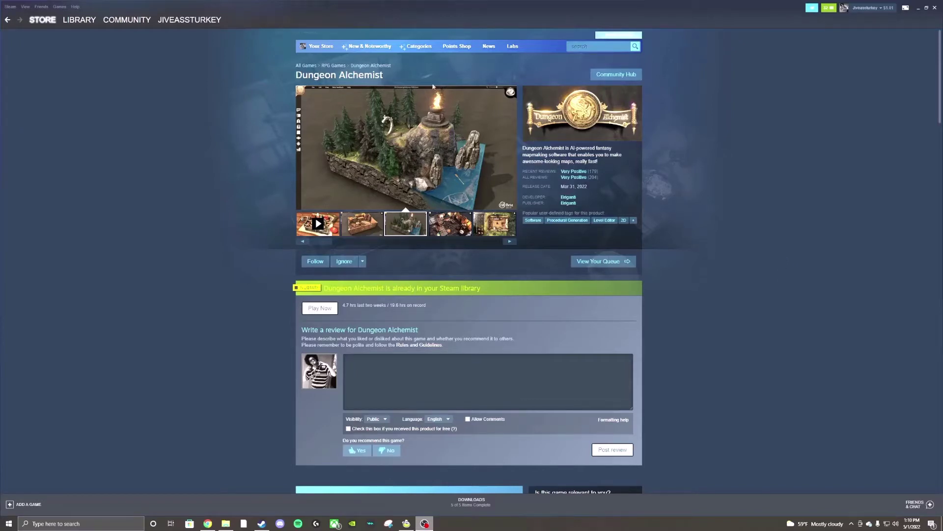
Scroll through the Roll20 welcome page, briefly highlighting part of the release date
{"action": "scroll", "coordinate": [698, 190], "scroll_direction": "down", "scroll_amount": 2}
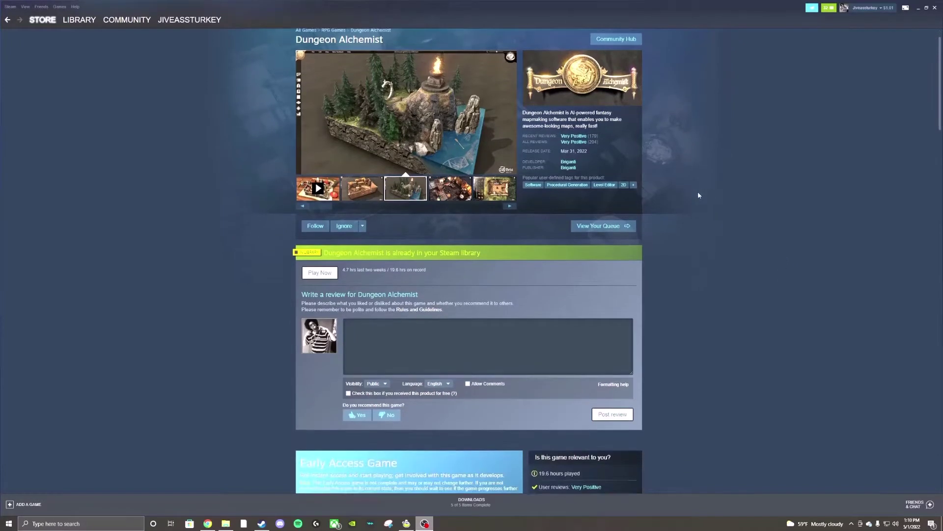
{"action": "left_click_drag", "start_coordinate": [560, 113], "coordinate": [570, 113]}
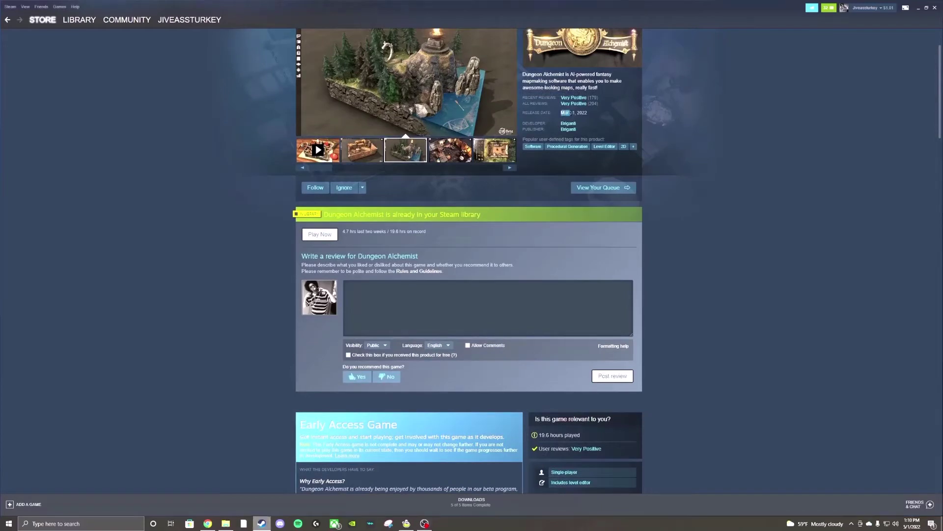
{"action": "left_click", "coordinate": [612, 129]}
{"action": "scroll", "coordinate": [659, 154], "scroll_direction": "up", "scroll_amount": 2}
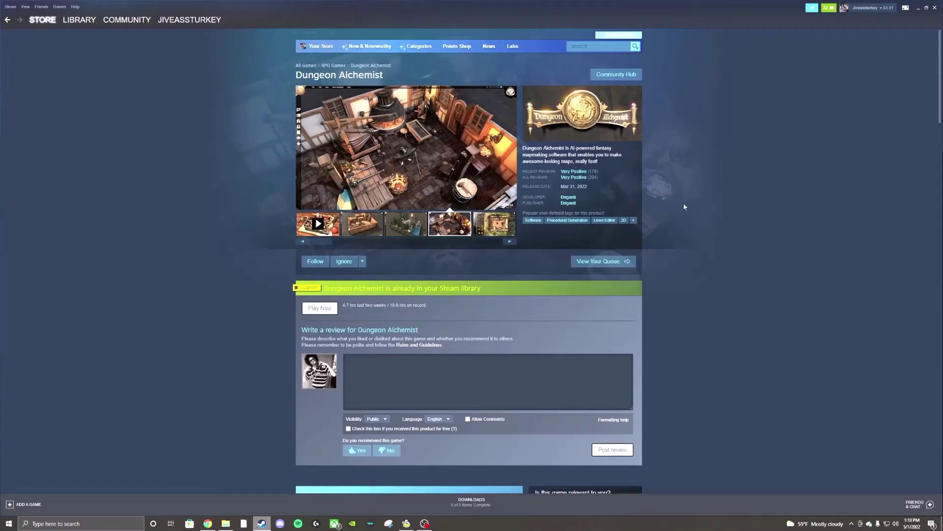
{"action": "scroll", "coordinate": [749, 313], "scroll_direction": "down", "scroll_amount": 2}
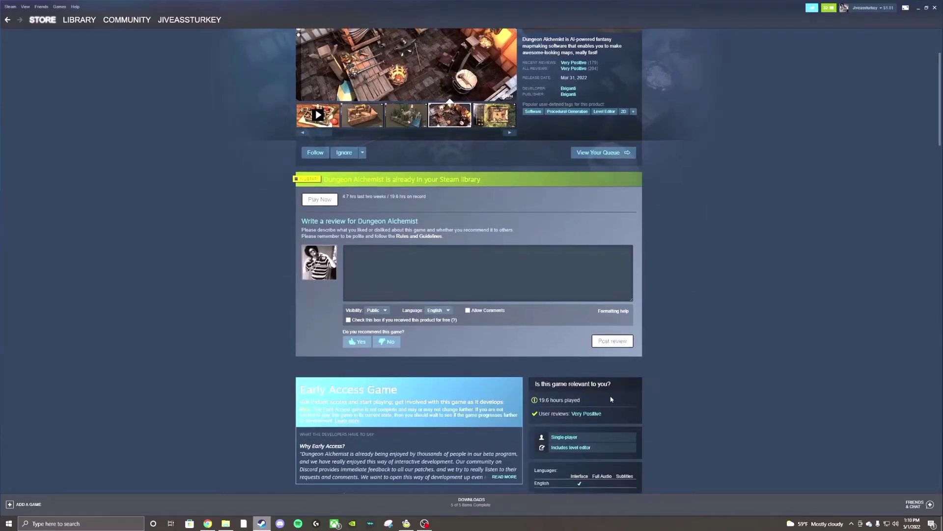
{"action": "scroll", "coordinate": [649, 399], "scroll_direction": "up", "scroll_amount": 2}
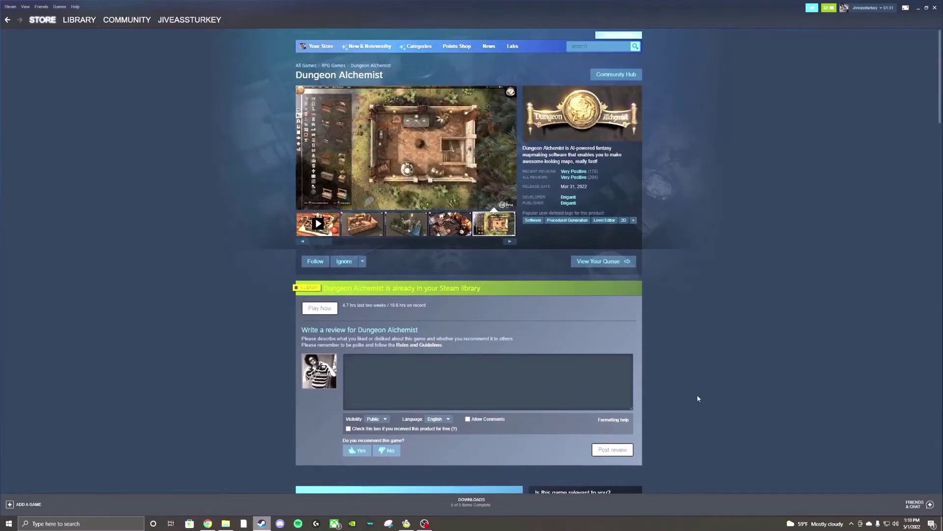
{"action": "scroll", "coordinate": [710, 388], "scroll_direction": "down", "scroll_amount": 2}
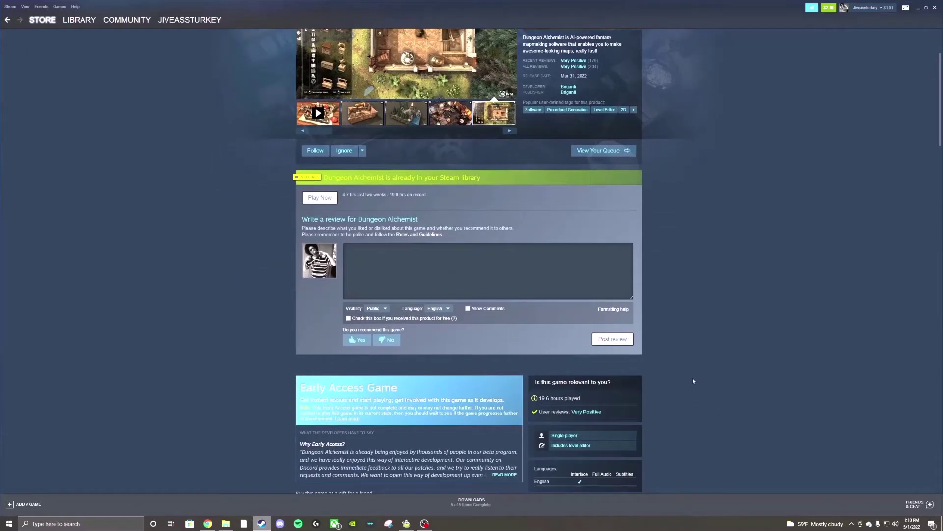
{"action": "scroll", "coordinate": [693, 379], "scroll_direction": "up", "scroll_amount": 2}
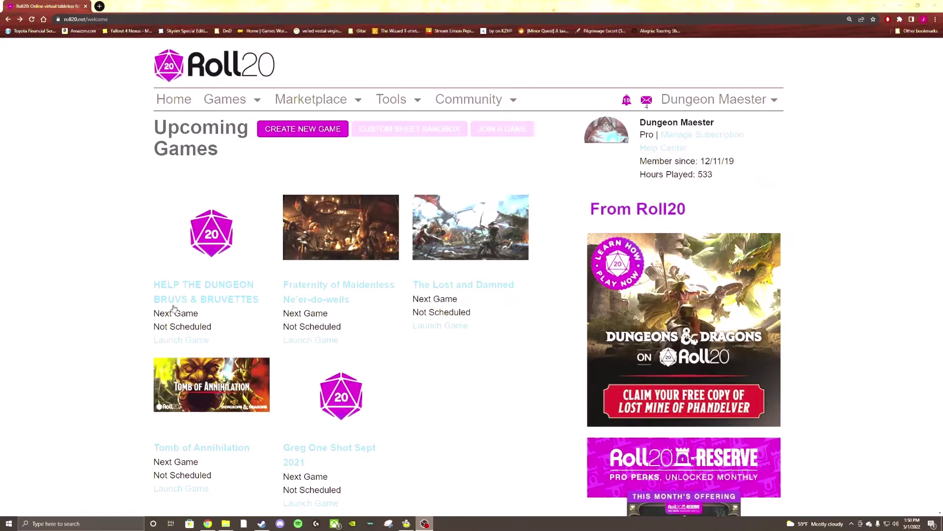
Go to the HELP THE DUNGEON BRUVS & BRUVETTES game's API Scripts page from its Settings menu
{"action": "left_click", "coordinate": [225, 300]}
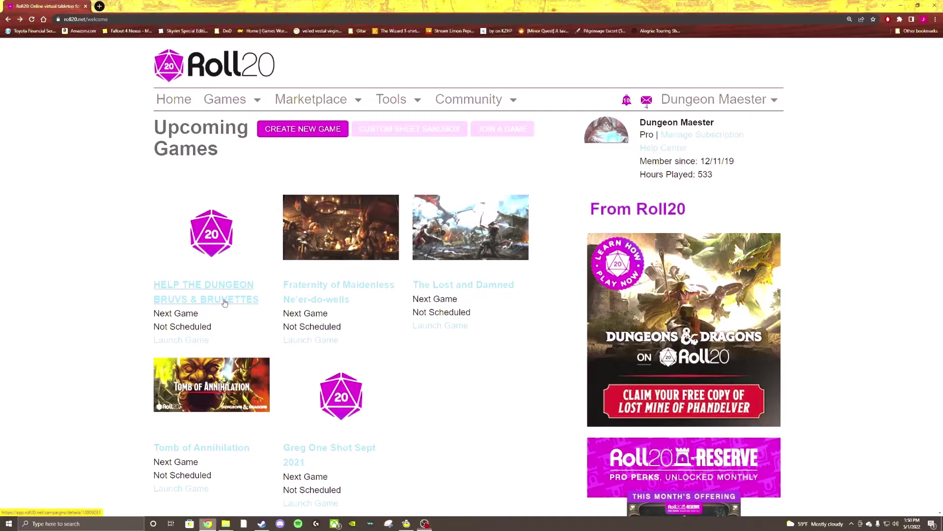
{"action": "left_click", "coordinate": [525, 295]}
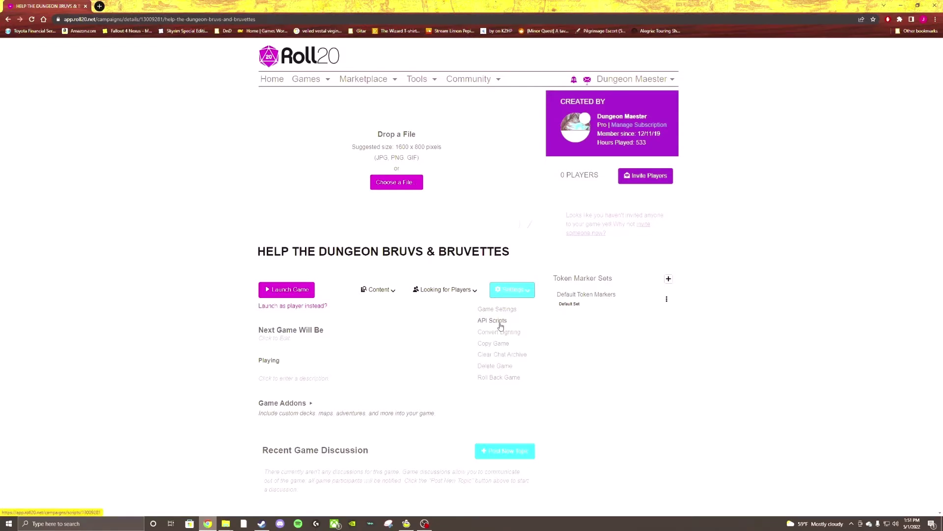
{"action": "left_click", "coordinate": [500, 326]}
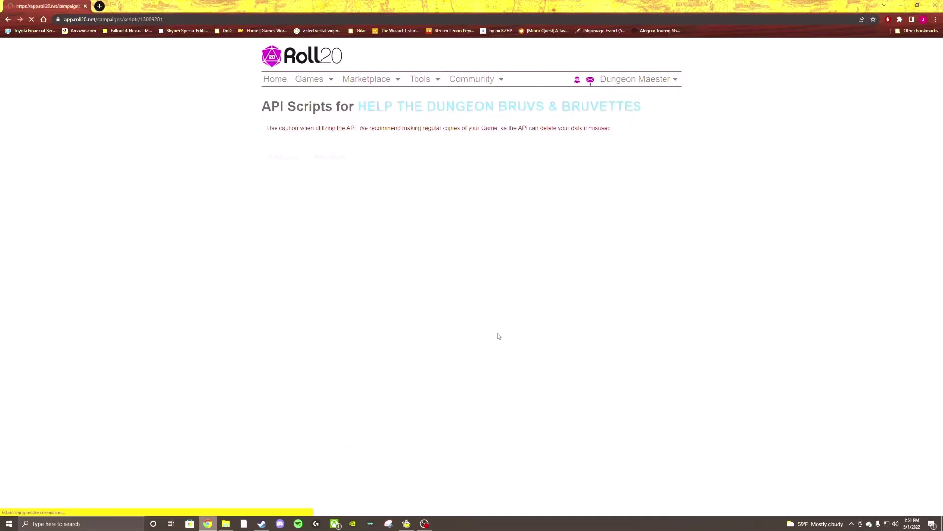
Find the Dungeon Alchemist Importer by searching 'dunge', add it, and return to the game
{"action": "left_click", "coordinate": [301, 176]}
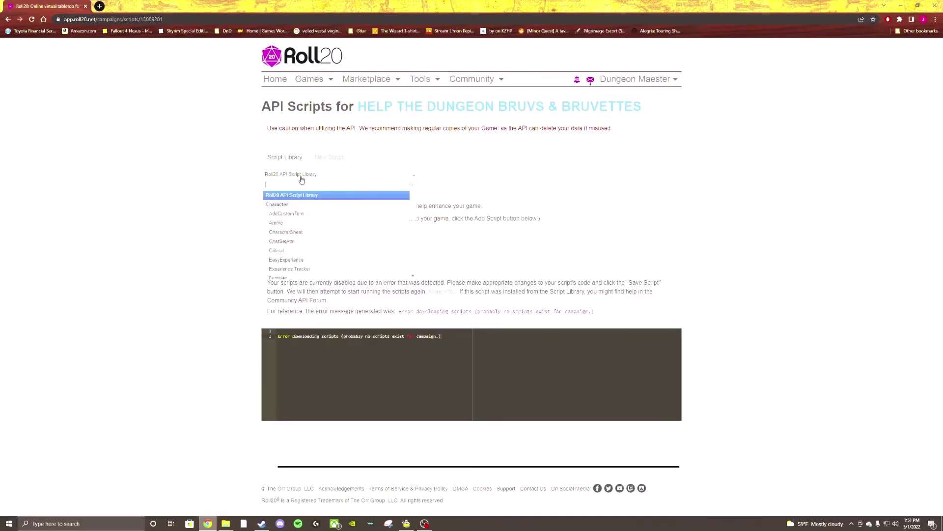
{"action": "type", "text": "dunge"}
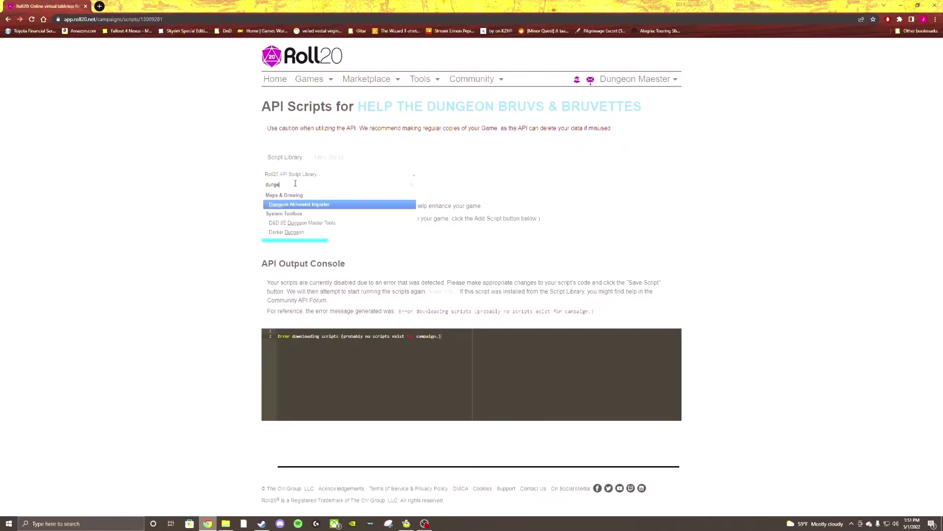
{"action": "left_click", "coordinate": [315, 205]}
{"action": "left_click", "coordinate": [284, 255]}
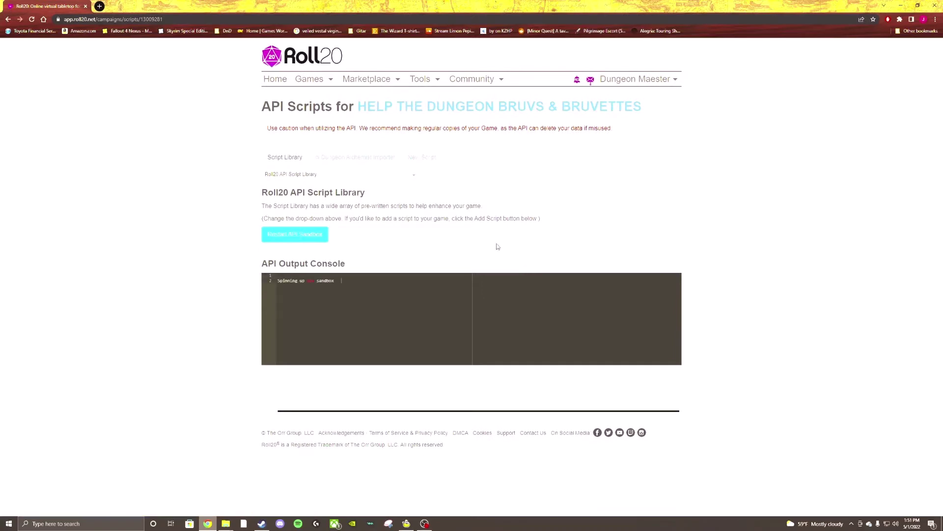
{"action": "left_click", "coordinate": [566, 107]}
Launch the game, zoom the map out to 70% and select the Map & Background layer
{"action": "left_click", "coordinate": [268, 297]}
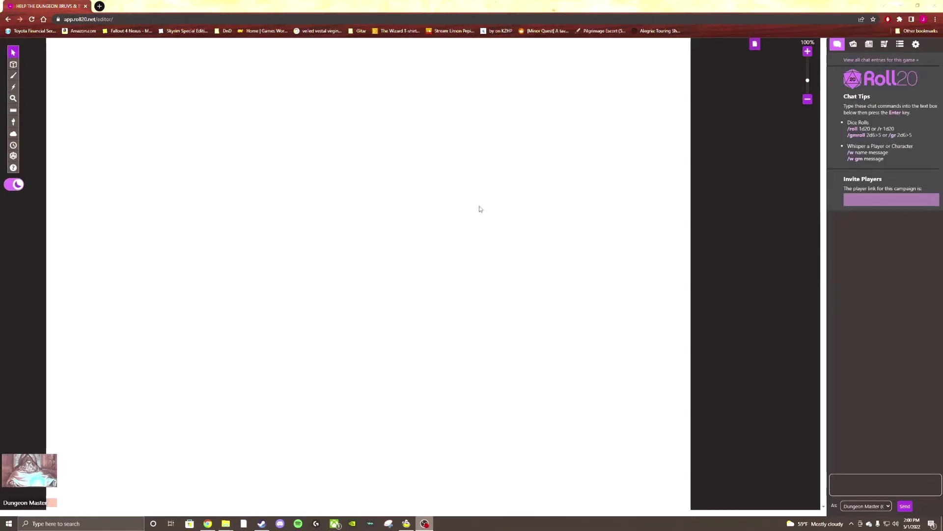
{"action": "left_click", "coordinate": [808, 99]}
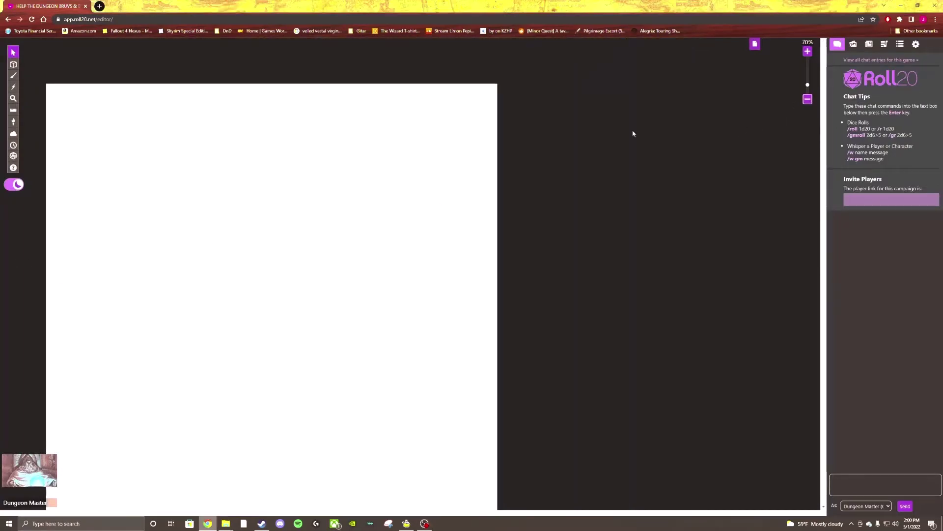
{"action": "mouse_move", "coordinate": [15, 68]}
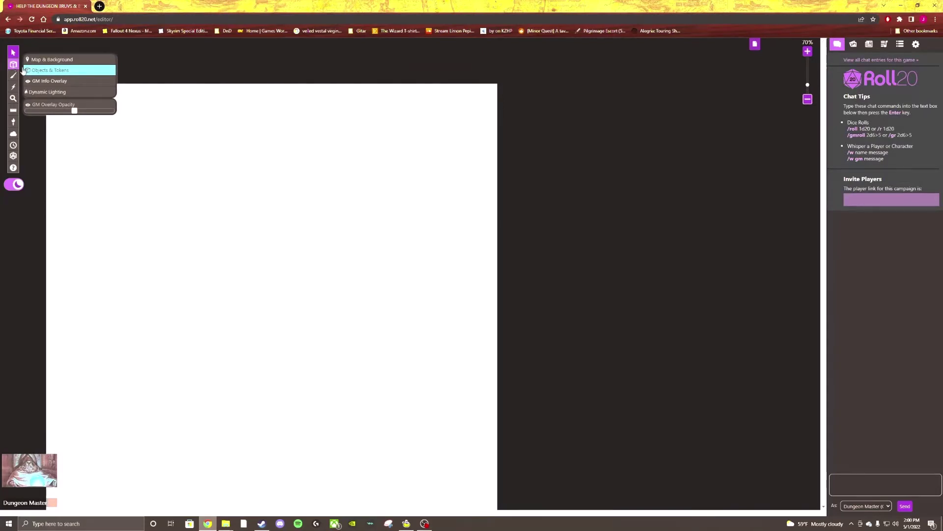
{"action": "left_click", "coordinate": [51, 62]}
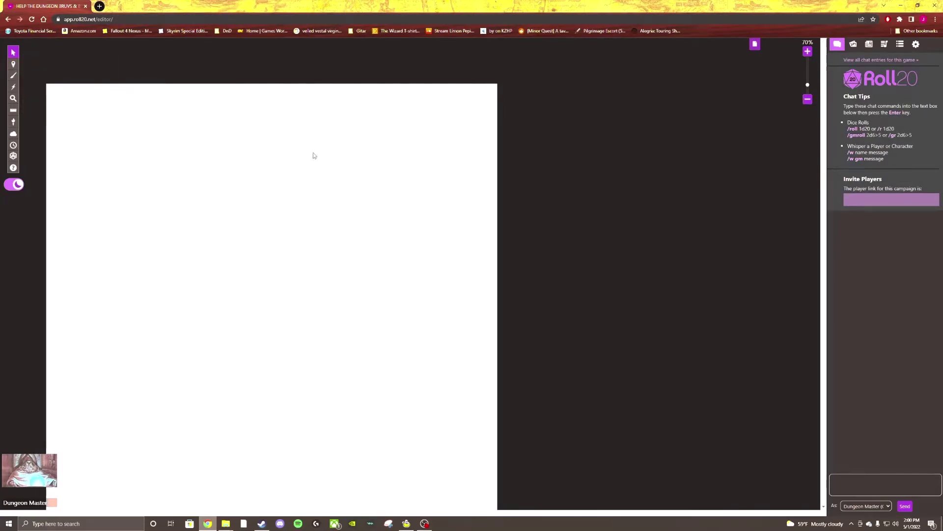
Turn on Dynamic Lighting in the Start page's settings and save them
{"action": "left_click", "coordinate": [756, 51]}
{"action": "mouse_move", "coordinate": [131, 64]}
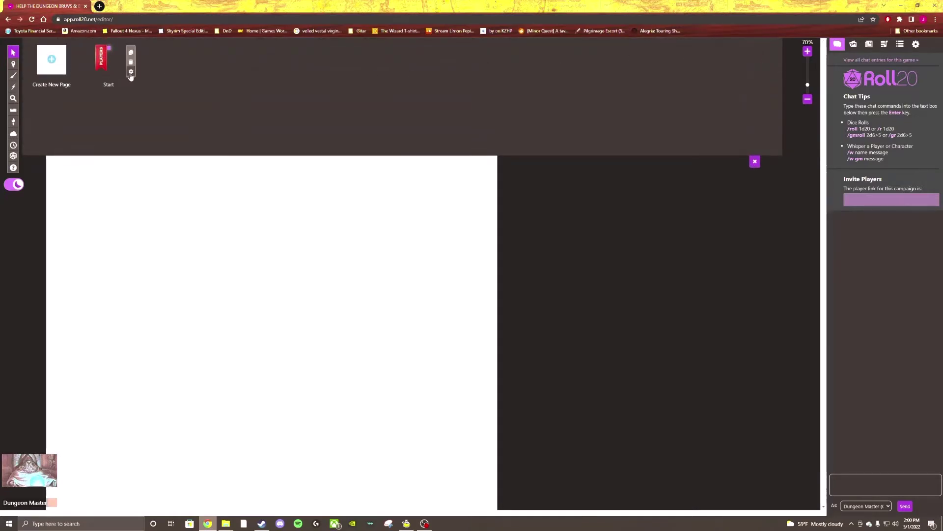
{"action": "left_click", "coordinate": [131, 72]}
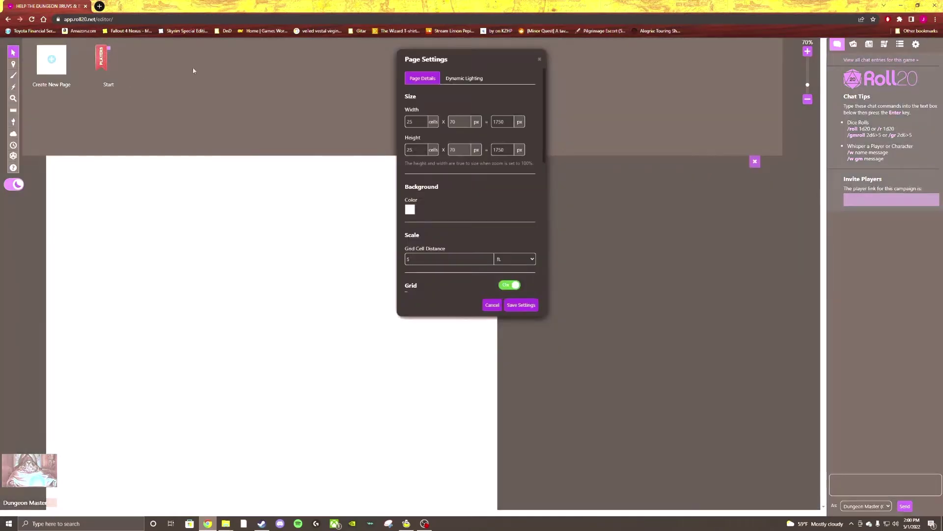
{"action": "left_click", "coordinate": [466, 81]}
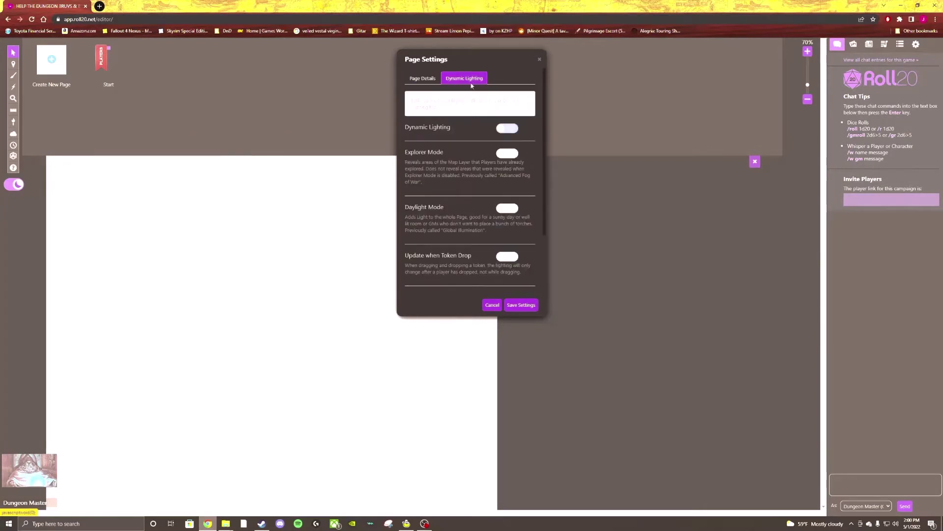
{"action": "left_click", "coordinate": [508, 128]}
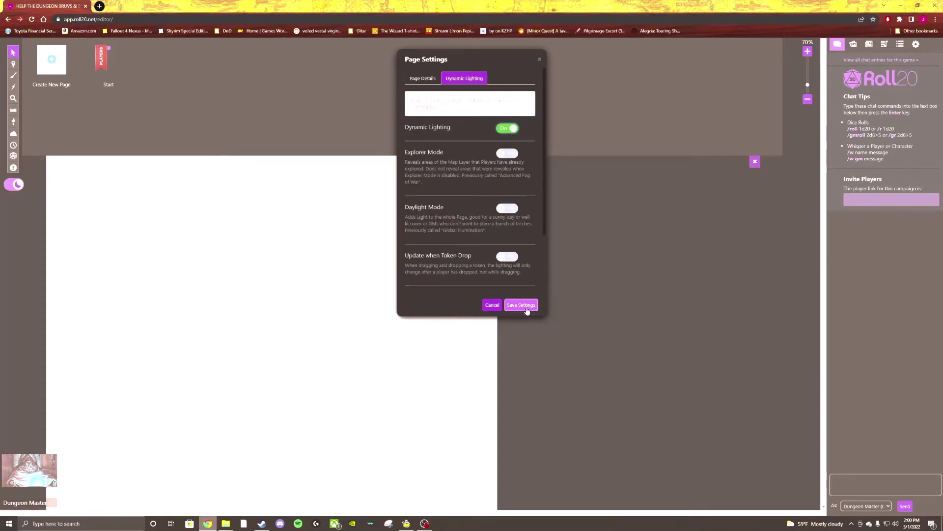
{"action": "left_click", "coordinate": [525, 307]}
{"action": "left_click", "coordinate": [755, 163]}
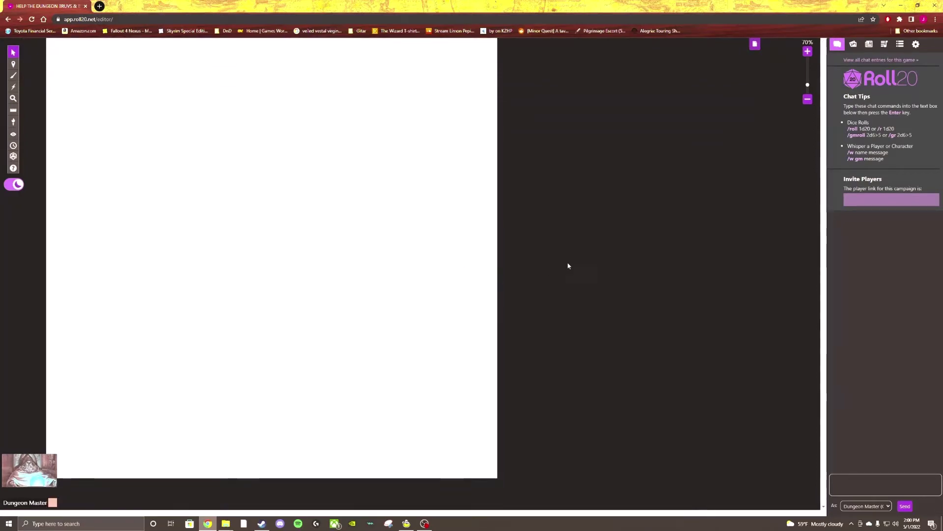
{"action": "scroll", "coordinate": [448, 246], "scroll_direction": "down", "scroll_amount": 2}
{"action": "scroll", "coordinate": [434, 263], "scroll_direction": "up", "scroll_amount": 1}
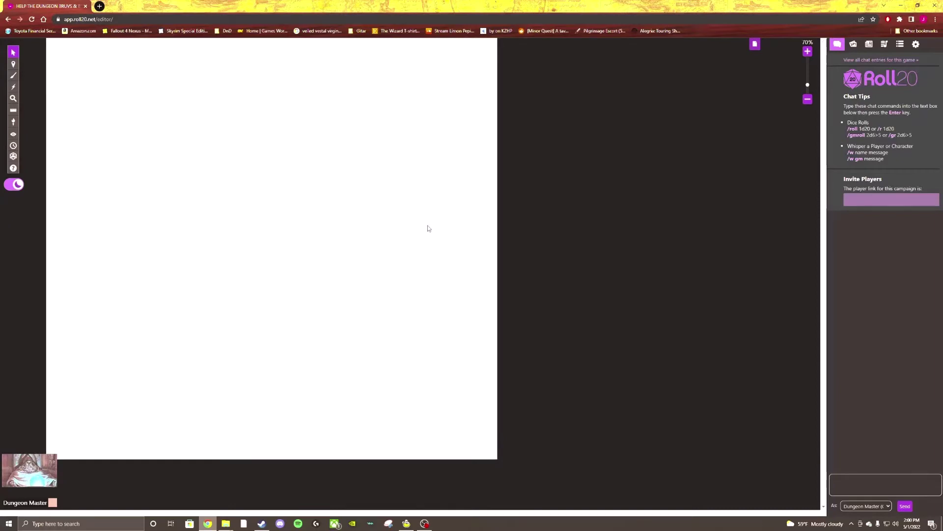
{"action": "scroll", "coordinate": [428, 226], "scroll_direction": "up", "scroll_amount": 1}
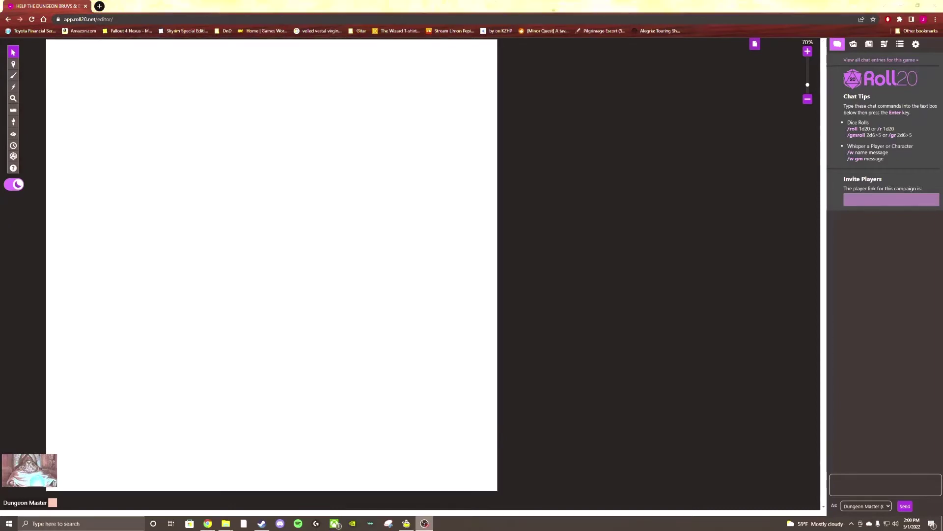
In Dungeon Alchemist, keep Dark Parchment terrain for the new map and choose the Mansion room theme
{"action": "left_click", "coordinate": [407, 524]}
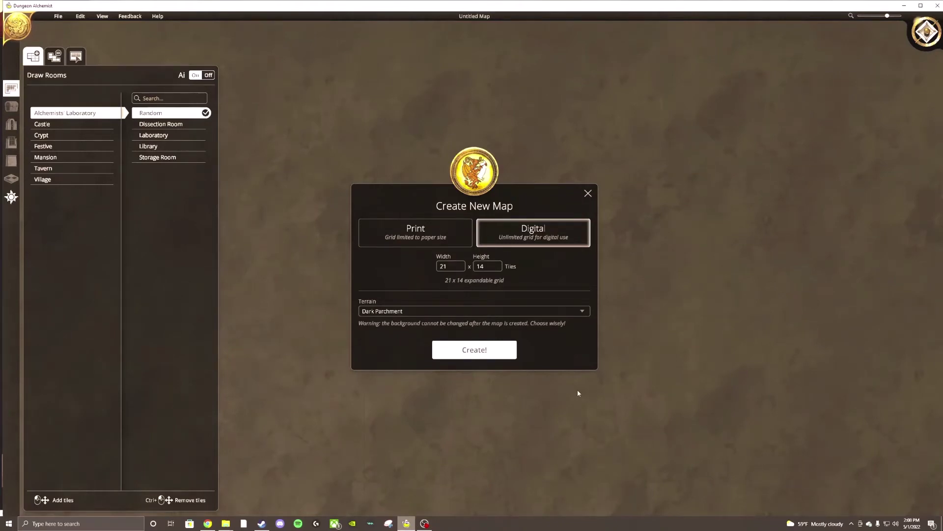
{"action": "left_click", "coordinate": [535, 313]}
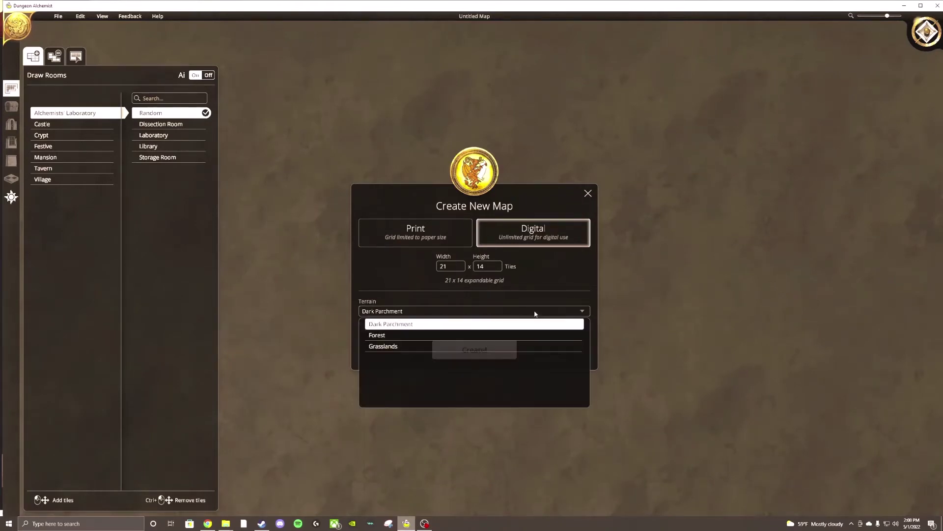
{"action": "left_click", "coordinate": [395, 325]}
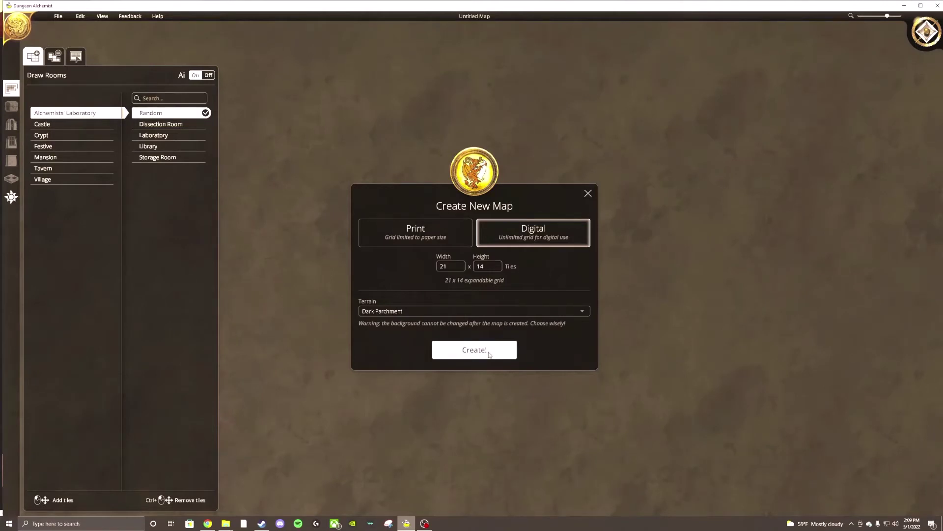
{"action": "left_click", "coordinate": [489, 351]}
{"action": "left_click", "coordinate": [46, 157]}
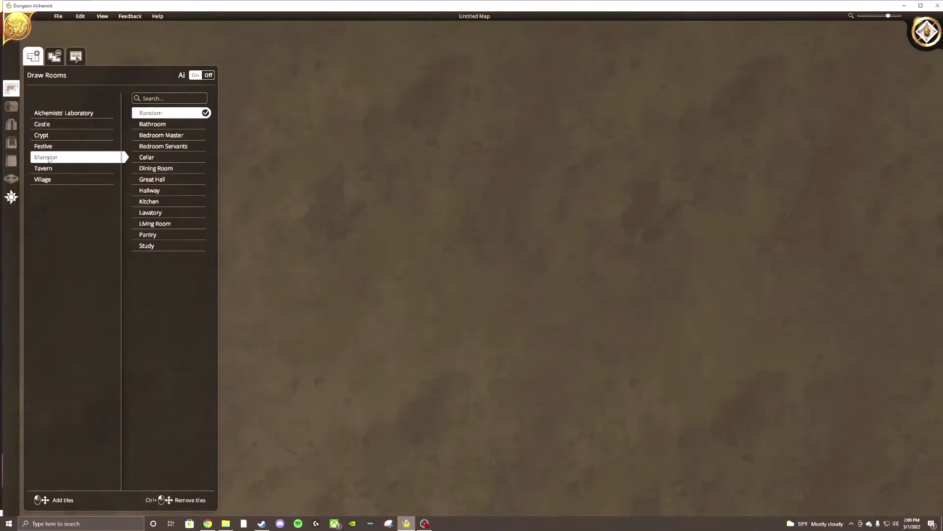
Draw a large rectangular Mansion Cellar room near the map centre and generate it
{"action": "left_click", "coordinate": [162, 157]}
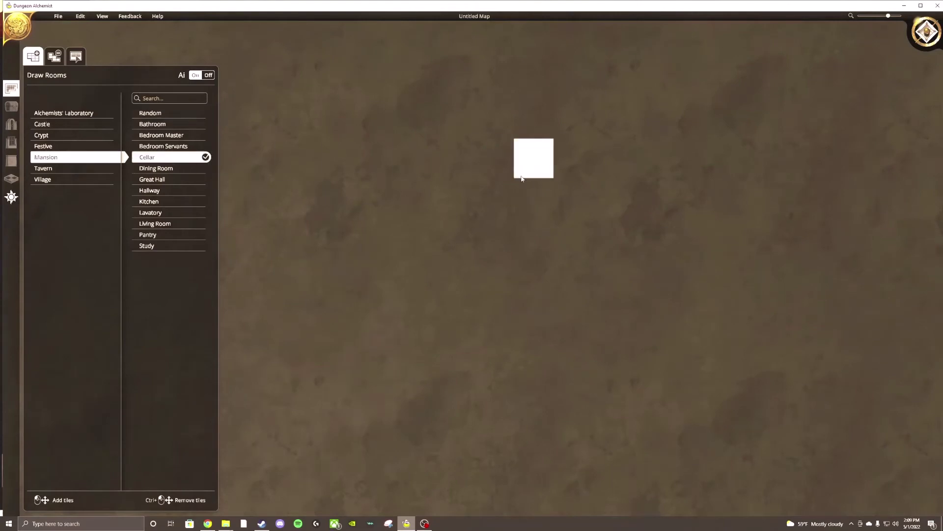
{"action": "left_click_drag", "start_coordinate": [327, 145], "coordinate": [728, 346]}
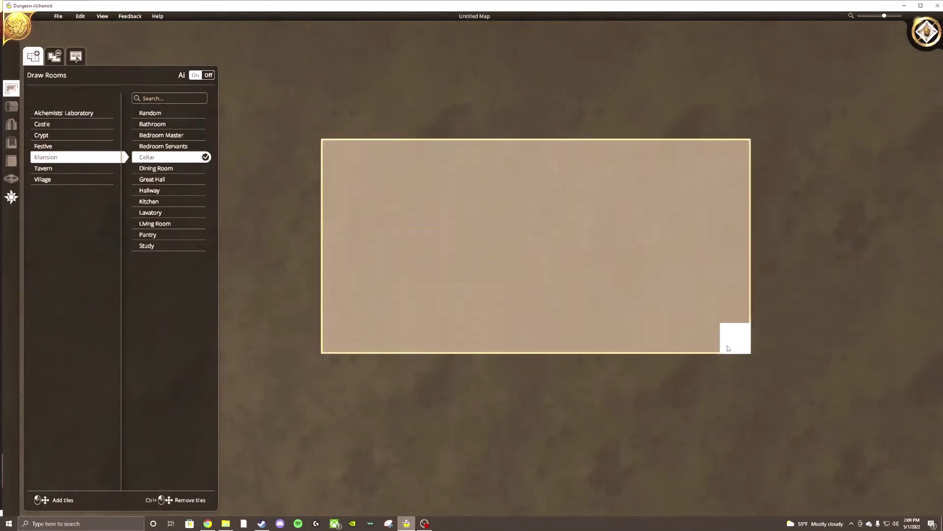
{"action": "left_click", "coordinate": [536, 245]}
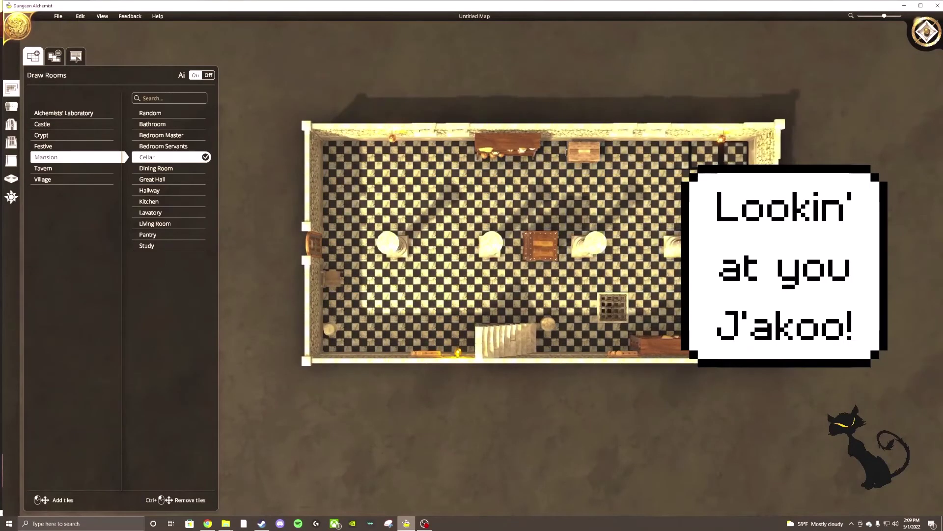
{"action": "left_click", "coordinate": [10, 178]}
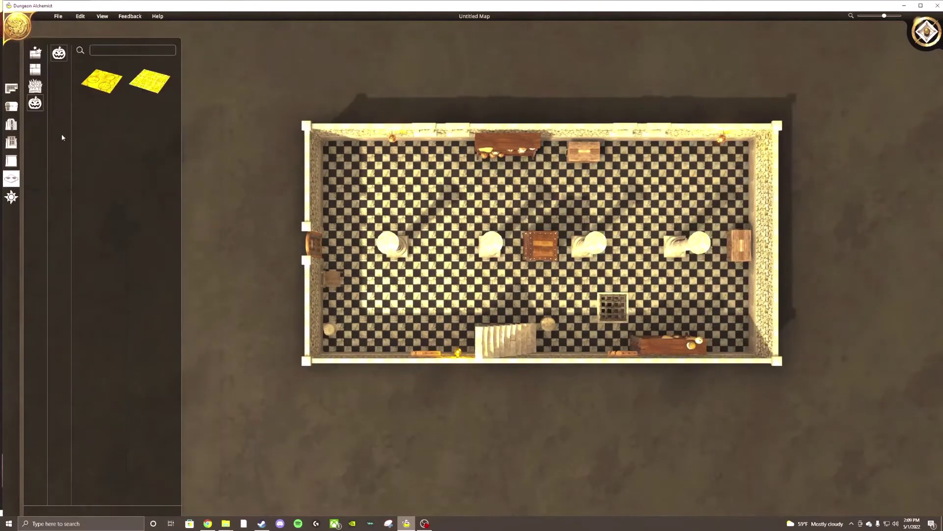
Repaint the whole cellar floor with the Wood Fishbone herringbone plank texture
{"action": "left_click", "coordinate": [36, 70]}
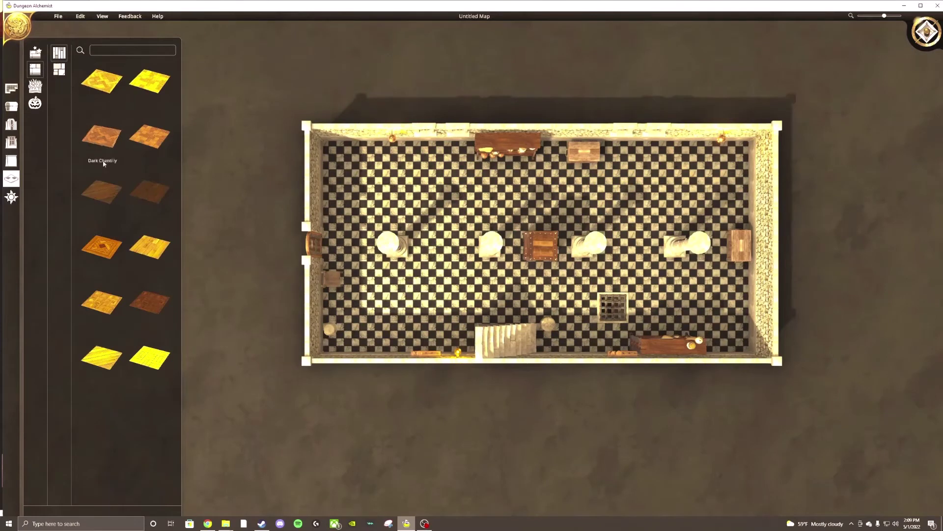
{"action": "left_click", "coordinate": [102, 356]}
{"action": "left_click", "coordinate": [381, 148]}
{"action": "left_click_drag", "start_coordinate": [479, 183], "coordinate": [758, 334]}
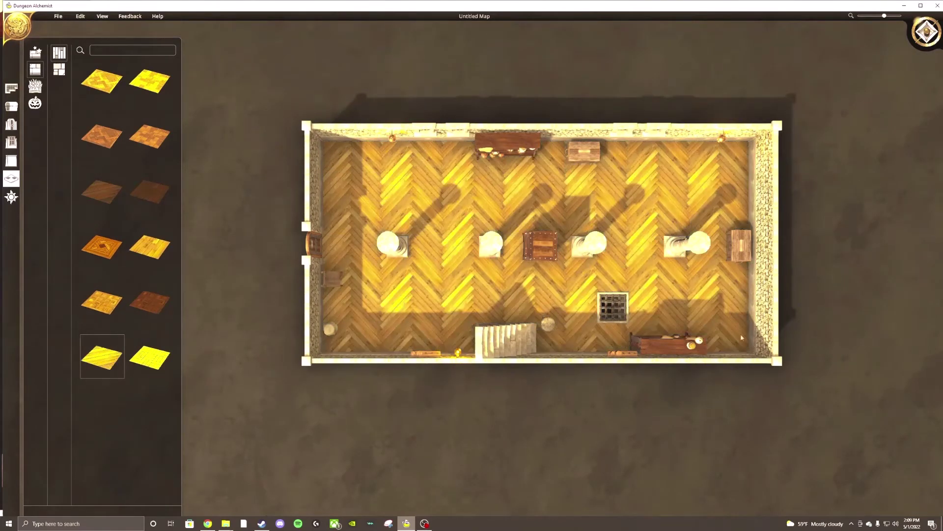
Select and delete the row of stone pillars across the room
{"action": "left_click", "coordinate": [11, 106]}
{"action": "left_click", "coordinate": [391, 246]}
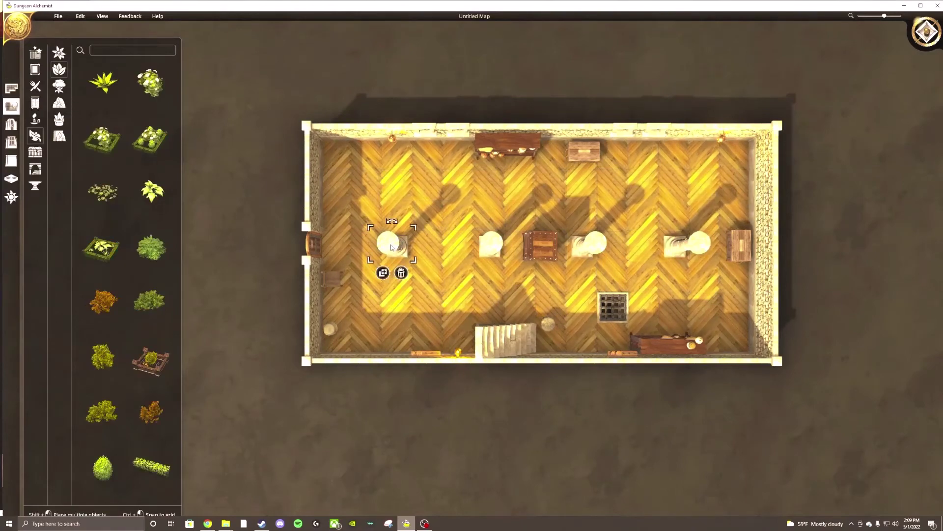
{"action": "key", "text": "Delete"}
{"action": "left_click", "coordinate": [490, 244]}
{"action": "key", "text": "Delete"}
{"action": "left_click", "coordinate": [590, 243]}
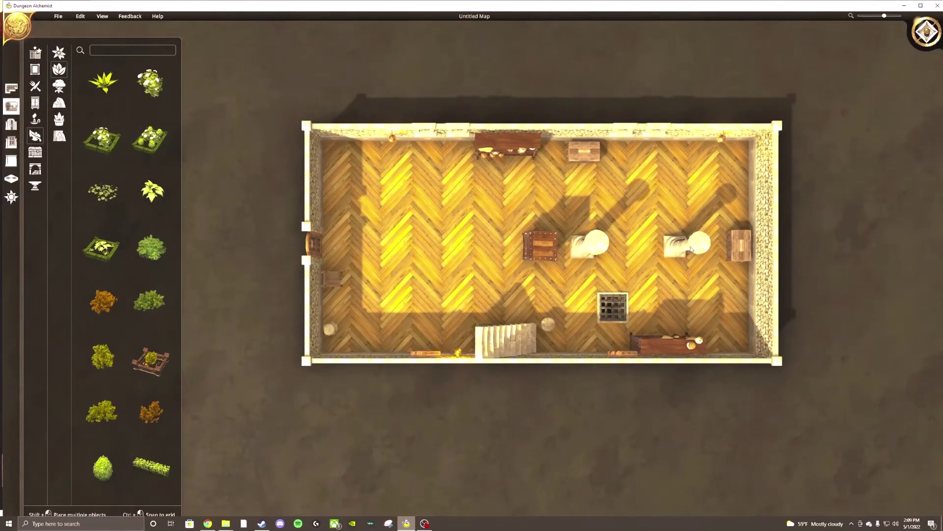
{"action": "key", "text": "Delete"}
{"action": "left_click", "coordinate": [680, 244]}
{"action": "key", "text": "Escape"}
Tilt the camera into an angled 3D view and delete the door on the right wall
{"action": "key", "text": "t"}
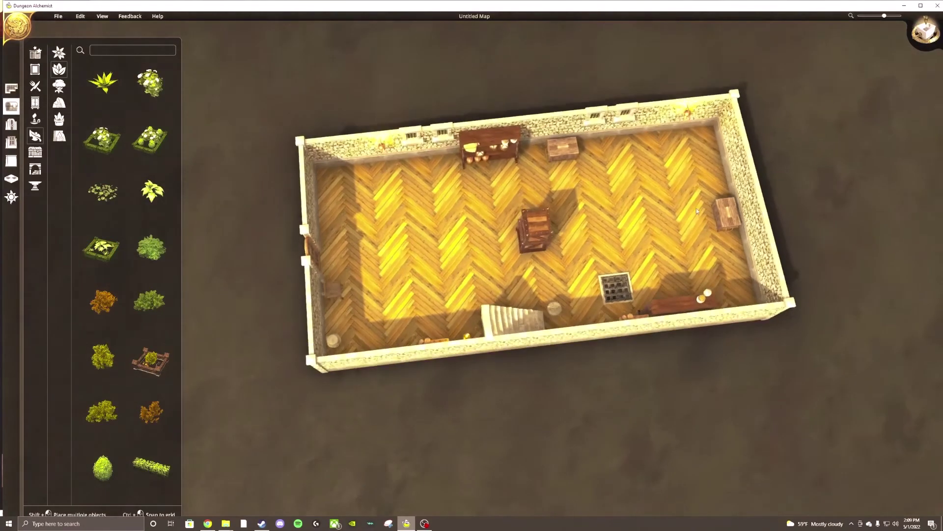
{"action": "key", "text": "e"}
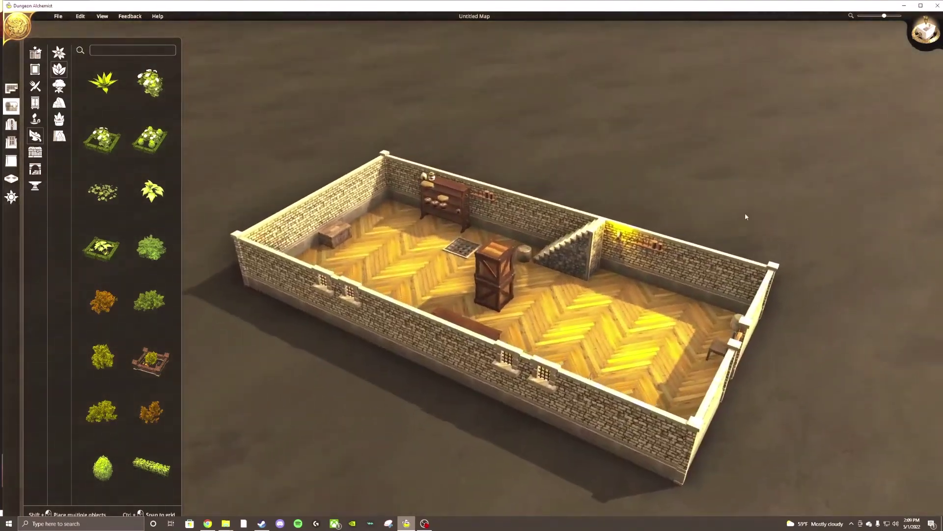
{"action": "key", "text": "e"}
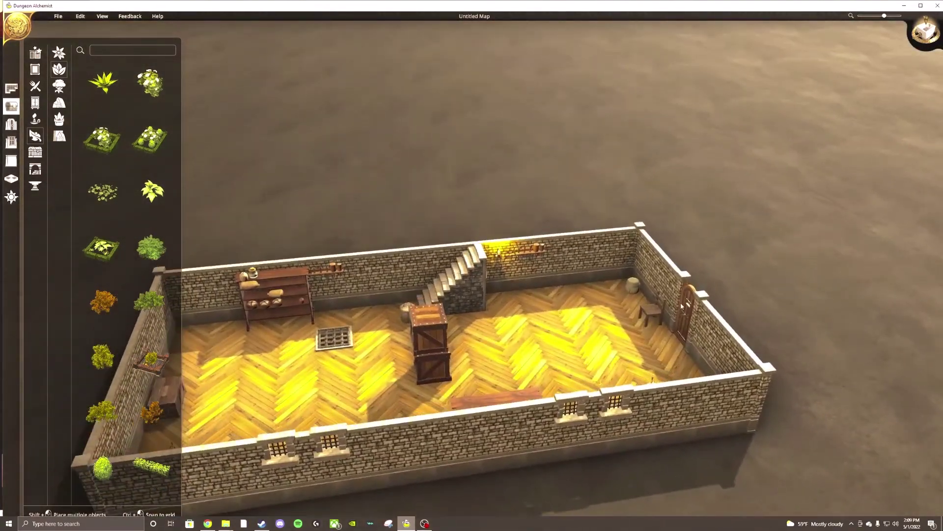
{"action": "left_click", "coordinate": [680, 302]}
{"action": "key", "text": "Delete"}
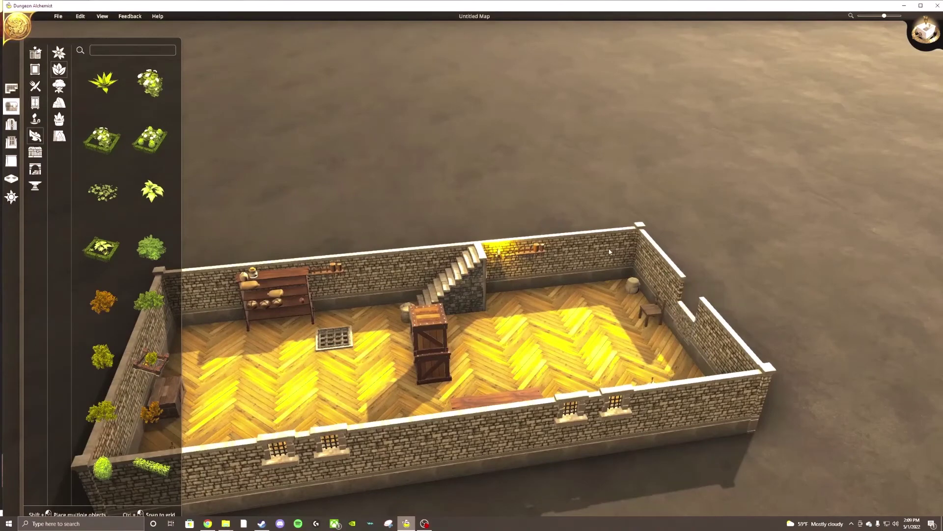
Pan, orbit and zoom back to a more top-down view of the room
{"action": "key", "text": "d"}
{"action": "key", "text": "e"}
{"action": "scroll", "coordinate": [688, 257], "scroll_direction": "down", "scroll_amount": 2}
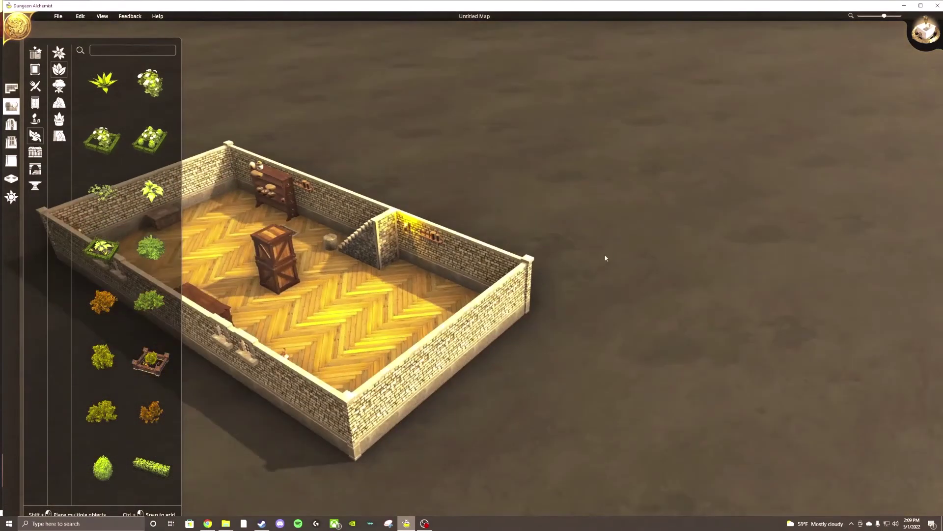
{"action": "key", "text": "e"}
{"action": "scroll", "coordinate": [606, 257], "scroll_direction": "up", "scroll_amount": 3}
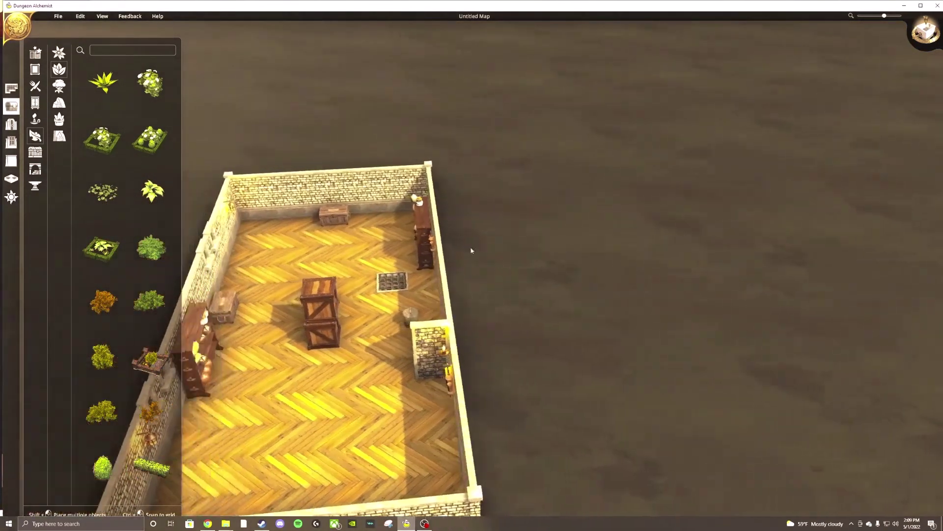
{"action": "scroll", "coordinate": [471, 250], "scroll_direction": "down", "scroll_amount": 2}
{"action": "left_click", "coordinate": [80, 16]}
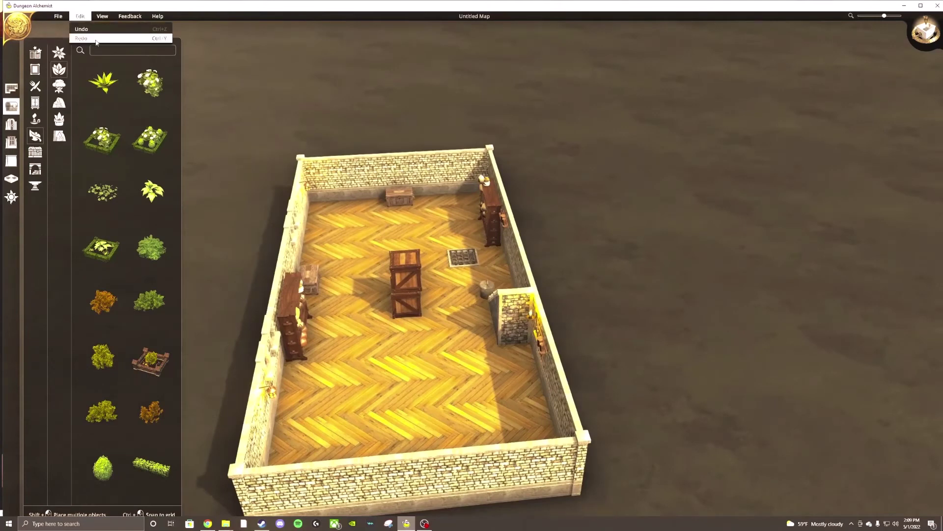
Set up a File > Export as Roll20 Export with Perspective (3D walls) rendering
{"action": "left_click", "coordinate": [49, 17]}
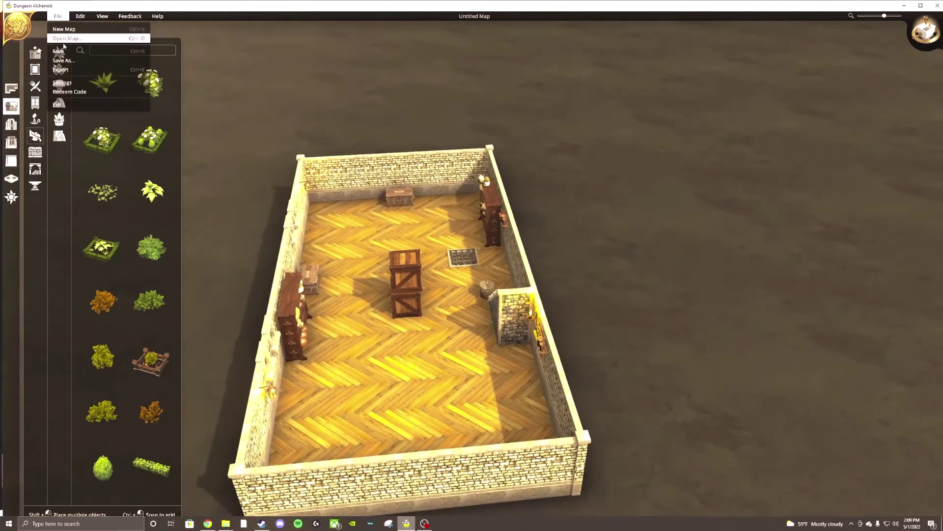
{"action": "left_click", "coordinate": [67, 70]}
{"action": "left_click", "coordinate": [481, 227]}
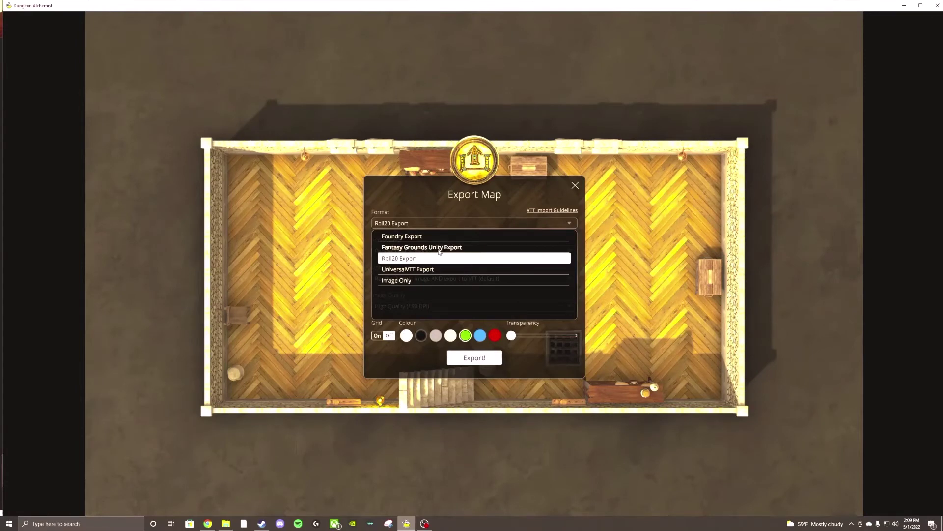
{"action": "left_click", "coordinate": [430, 209]}
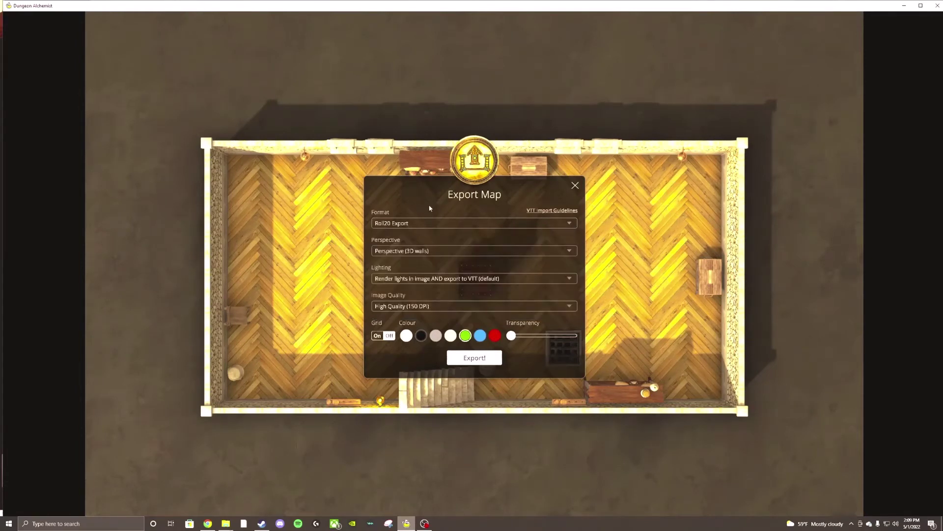
{"action": "left_click", "coordinate": [442, 251]}
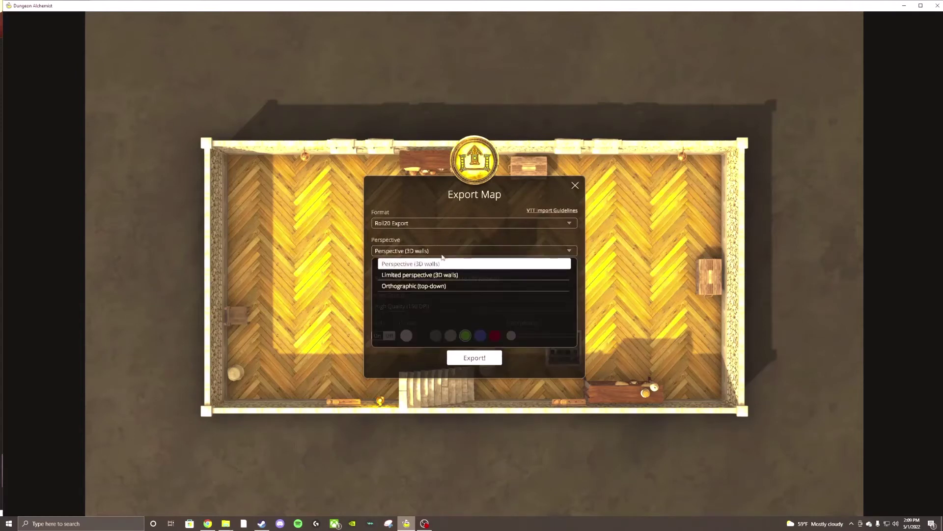
{"action": "left_click", "coordinate": [439, 276]}
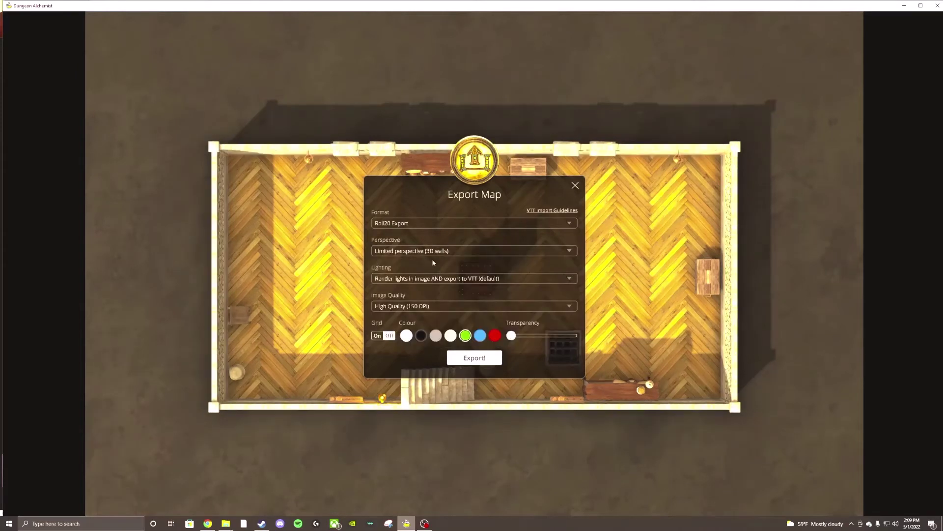
{"action": "left_click", "coordinate": [432, 252]}
{"action": "left_click", "coordinate": [444, 288]}
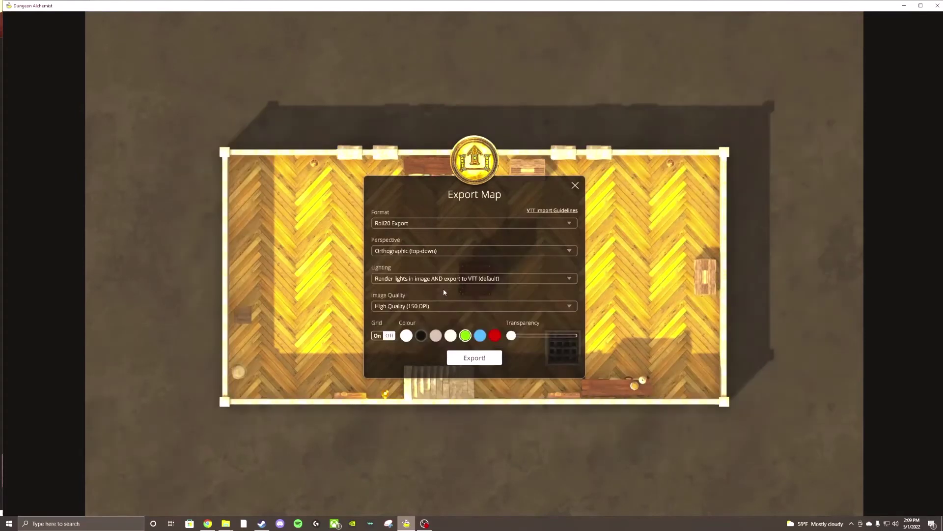
{"action": "left_click", "coordinate": [445, 252]}
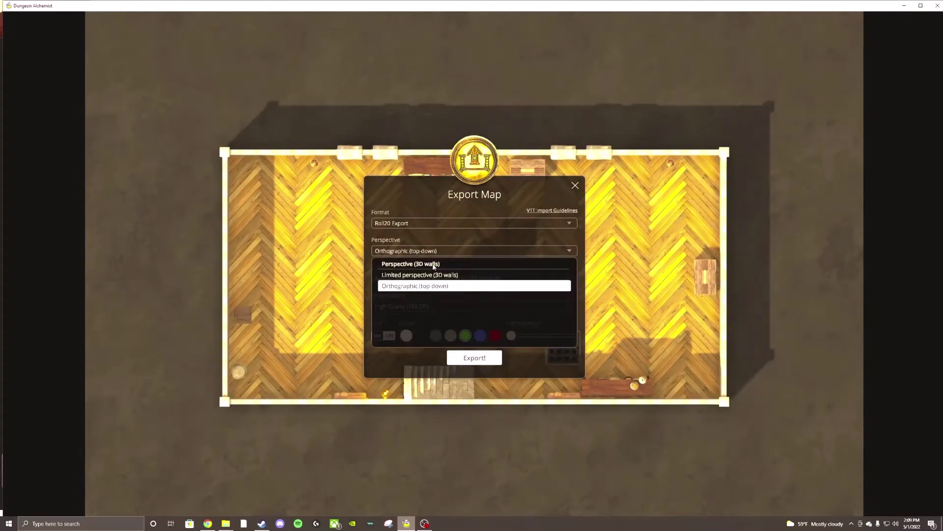
{"action": "left_click", "coordinate": [434, 265]}
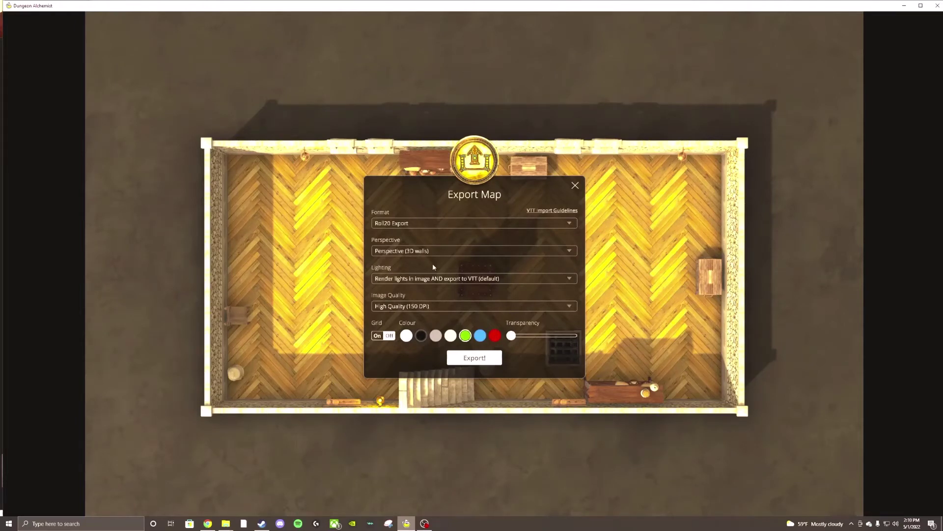
Make the grid lines white with the overlay left off, then export as 'THe Test Ma'
{"action": "left_click", "coordinate": [389, 336]}
{"action": "left_click", "coordinate": [523, 336]}
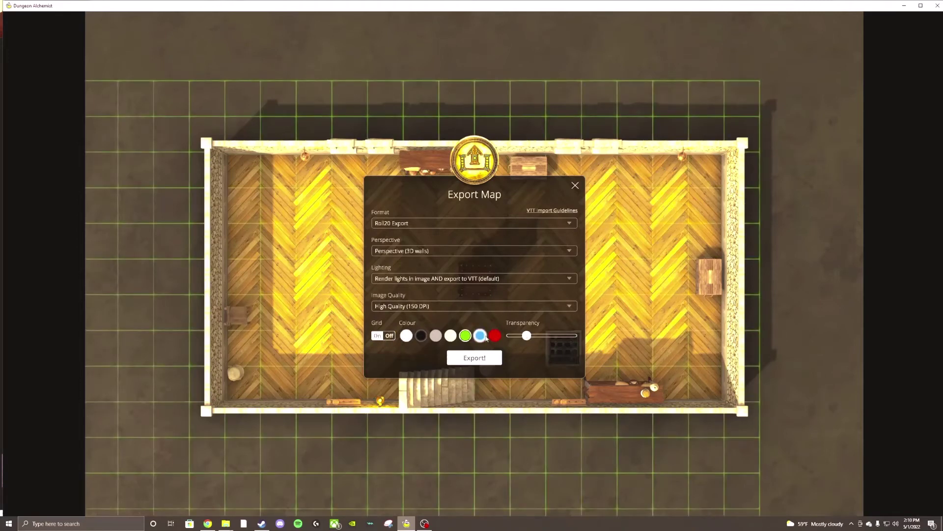
{"action": "left_click", "coordinate": [406, 336]}
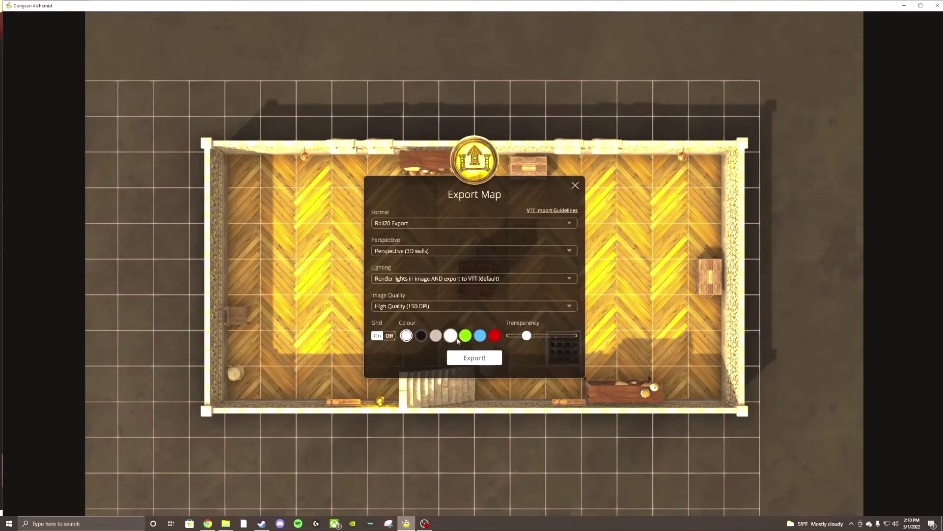
{"action": "left_click", "coordinate": [389, 336]}
{"action": "left_click", "coordinate": [474, 358]}
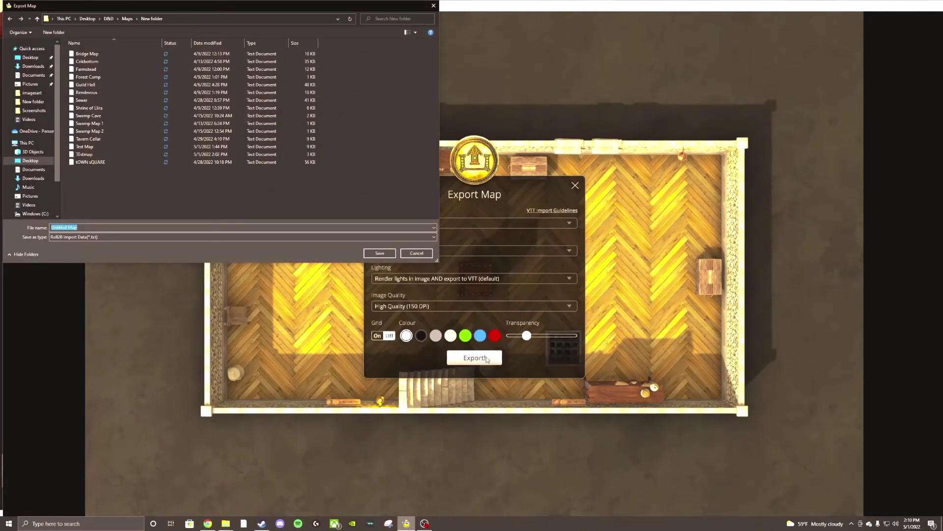
{"action": "type", "text": "THe Te"}
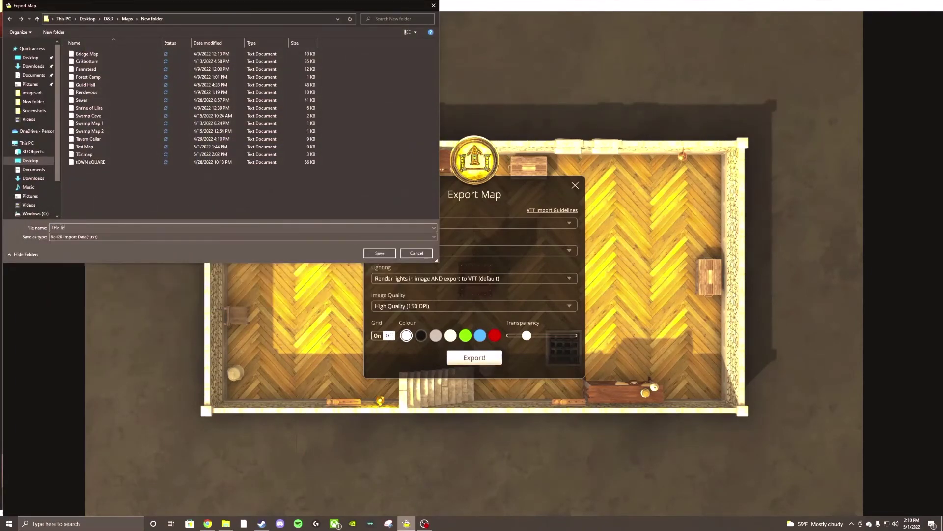